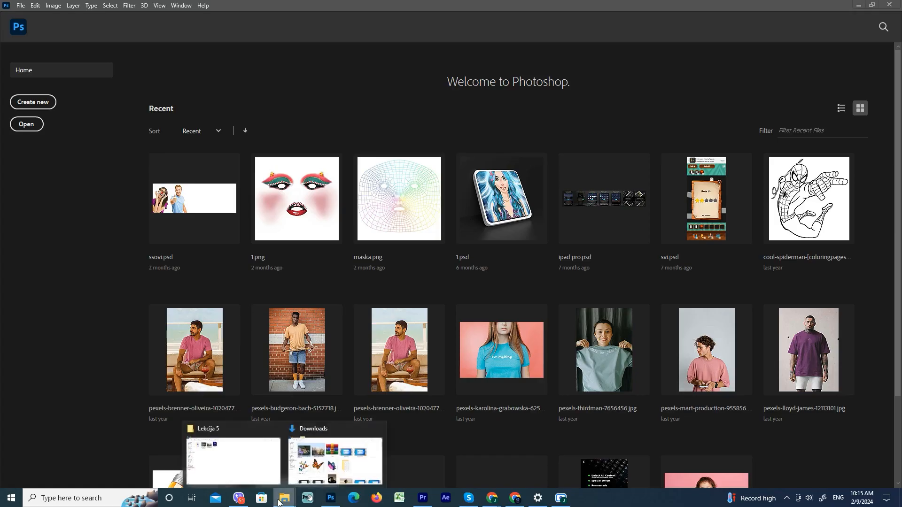
- Open fit-sportsman-drinking-water-park.jpg from the Lekcija 5 folder and unlock its Background layer
{"action": "left_click", "coordinate": [207, 449]}
{"action": "left_click_drag", "start_coordinate": [235, 112], "coordinate": [298, 9]}
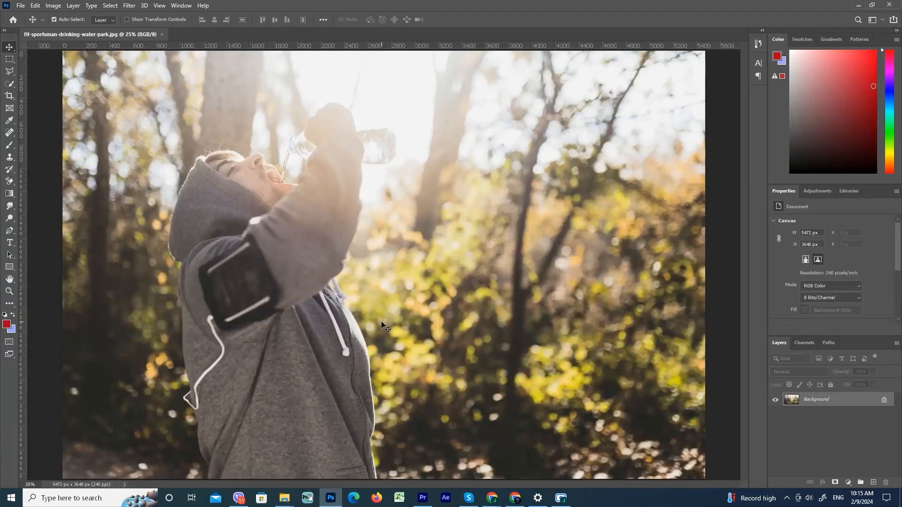
{"action": "scroll", "coordinate": [381, 328], "scroll_direction": "down", "scroll_amount": 2}
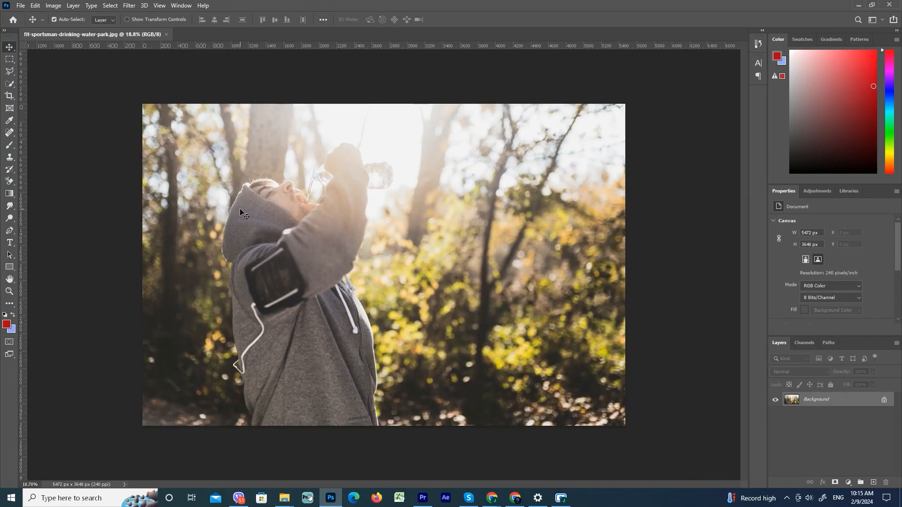
{"action": "left_click", "coordinate": [882, 400]}
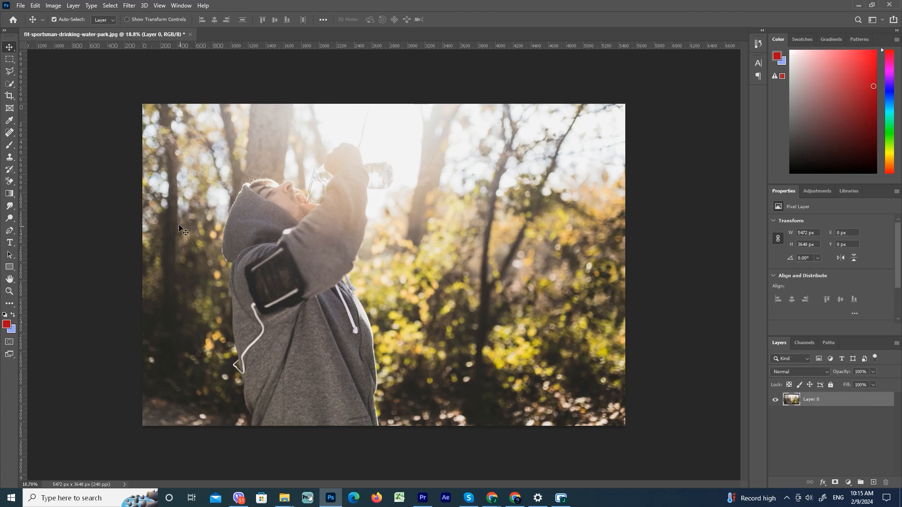
{"action": "left_click", "coordinate": [50, 6]}
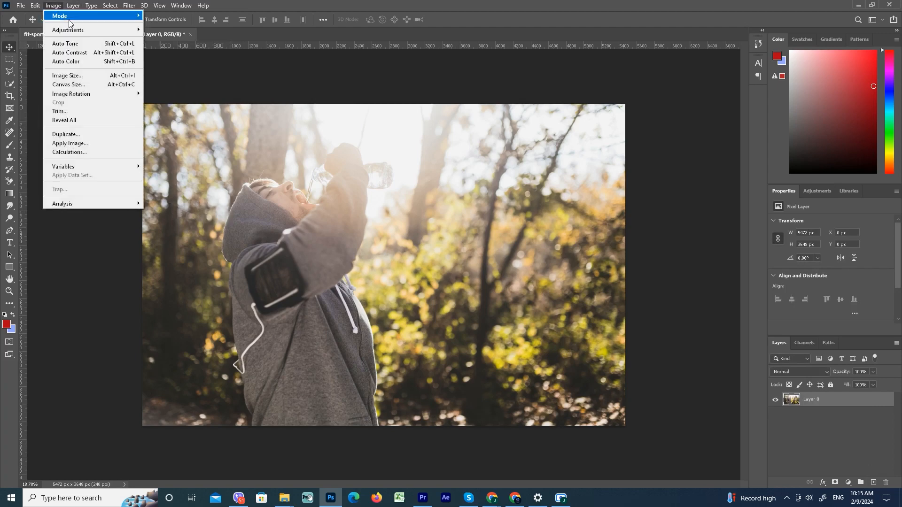
{"action": "mouse_move", "coordinate": [82, 30]}
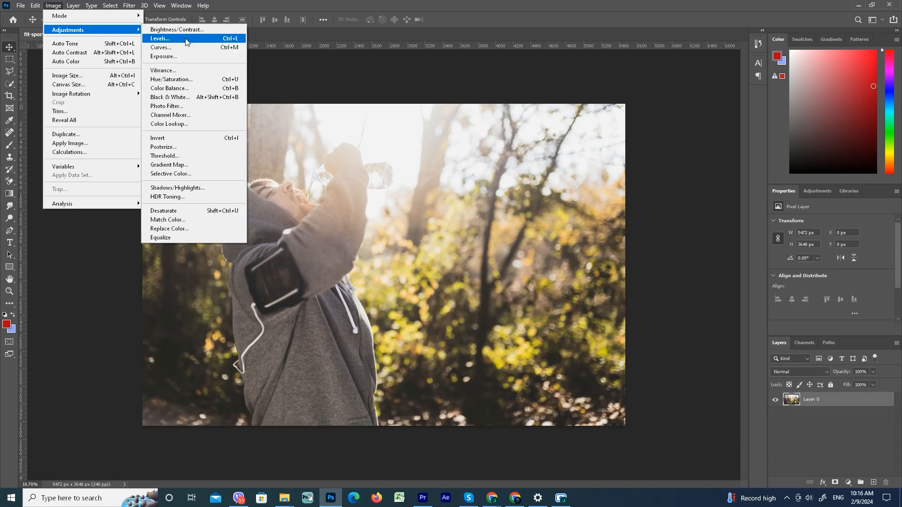
{"action": "left_click", "coordinate": [408, 82]}
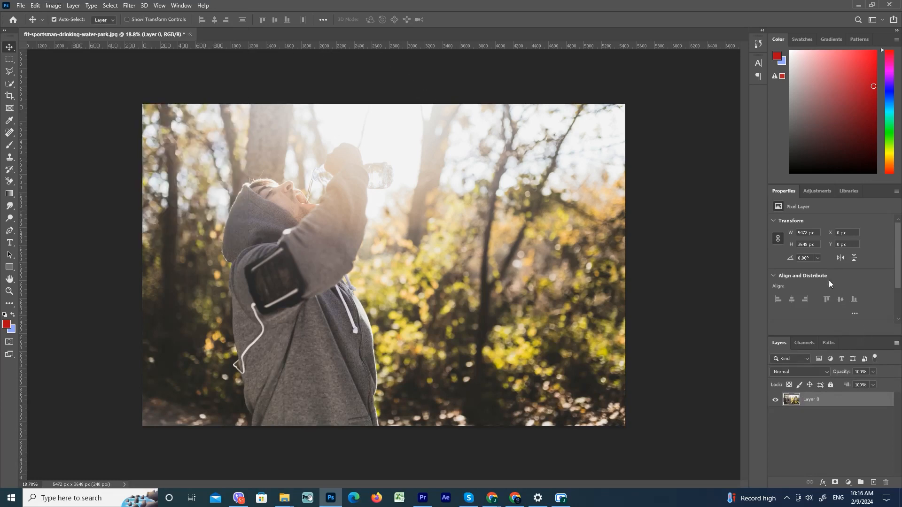
- Display the available adjustment layer types, switching that display off and back on once
{"action": "left_click", "coordinate": [816, 190]}
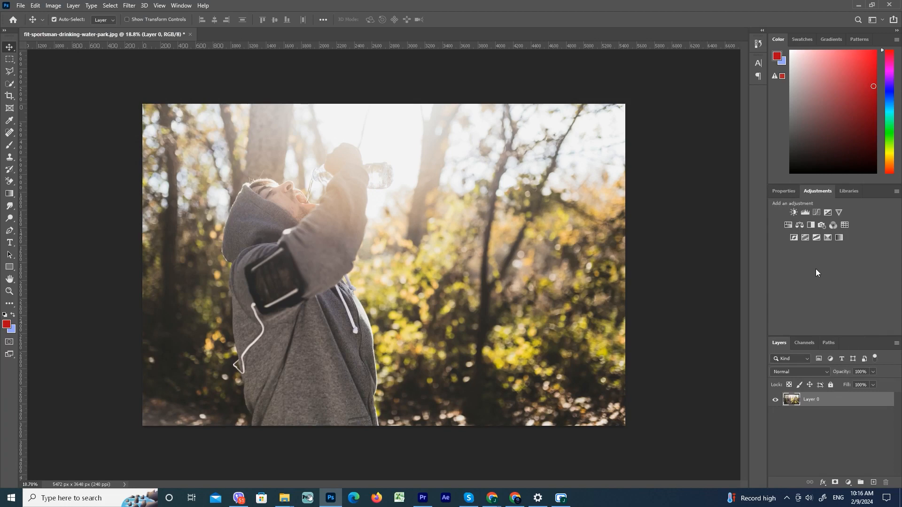
{"action": "left_click", "coordinate": [183, 5]}
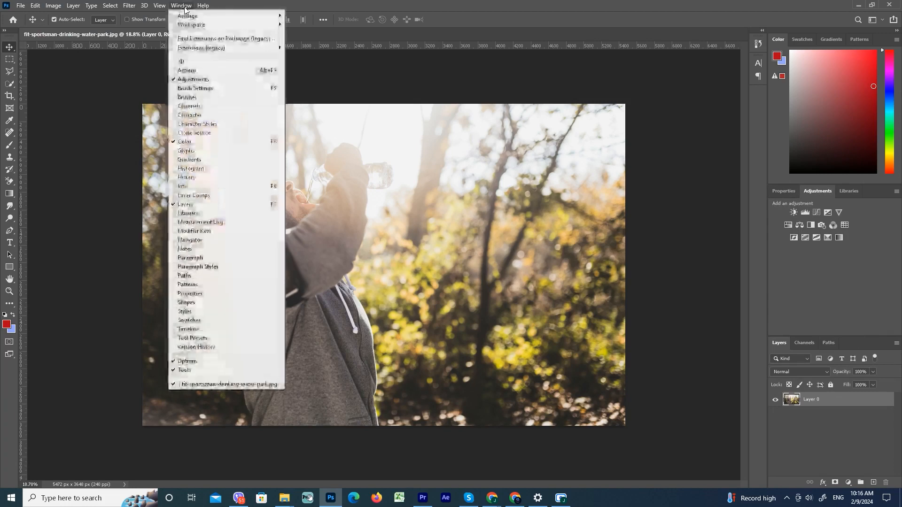
{"action": "left_click", "coordinate": [203, 83]}
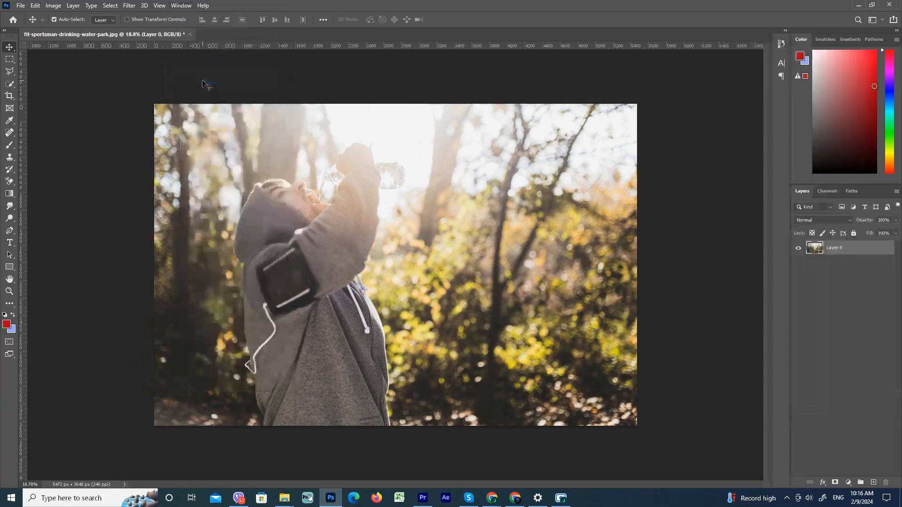
{"action": "left_click", "coordinate": [182, 6]}
{"action": "left_click", "coordinate": [193, 81]}
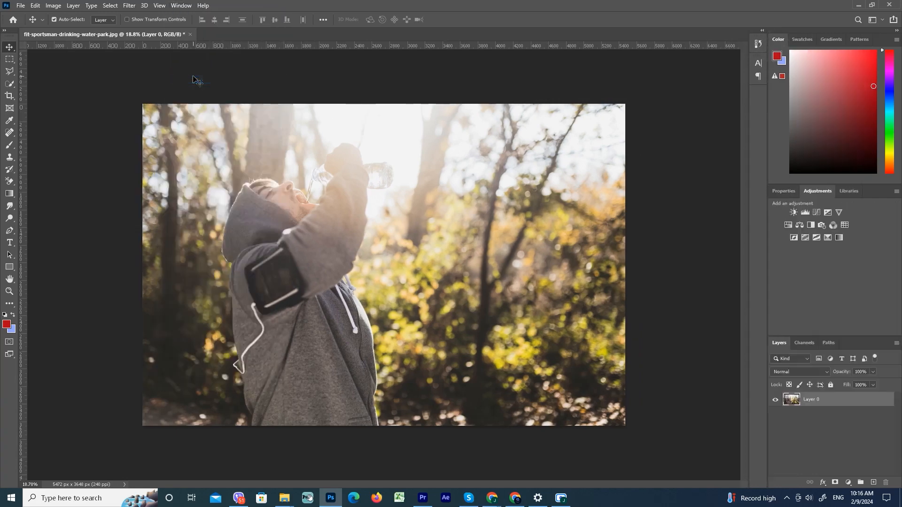
- Add a Levels adjustment layer above the sportsman photo and set its midtone input level to 0.97
{"action": "left_click", "coordinate": [805, 213]}
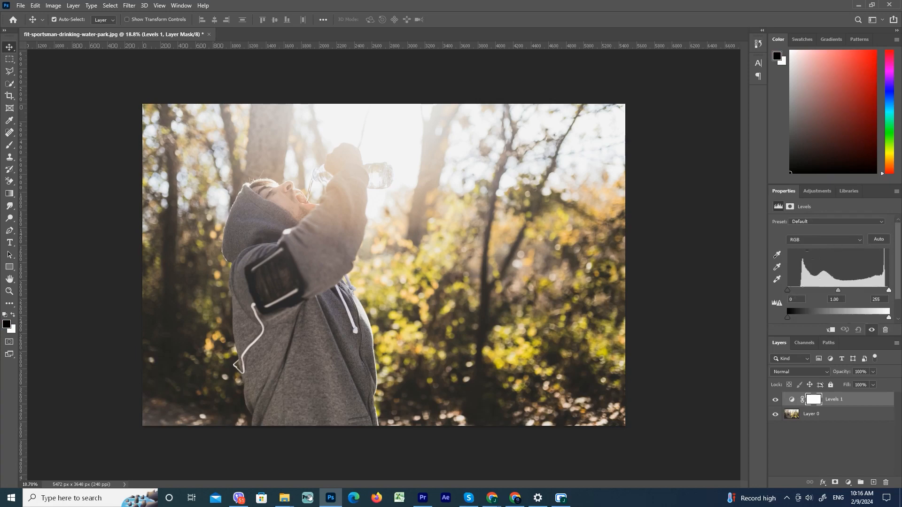
{"action": "left_click", "coordinate": [777, 279]}
{"action": "left_click", "coordinate": [788, 292]}
{"action": "mouse_move", "coordinate": [788, 291]}
{"action": "left_mouse_down"}
{"action": "mouse_move", "coordinate": [812, 292]}
{"action": "mouse_move", "coordinate": [788, 292]}
{"action": "left_mouse_up"}
{"action": "mouse_move", "coordinate": [889, 294]}
{"action": "left_mouse_down"}
{"action": "mouse_move", "coordinate": [839, 294]}
{"action": "mouse_move", "coordinate": [893, 300]}
{"action": "left_mouse_up"}
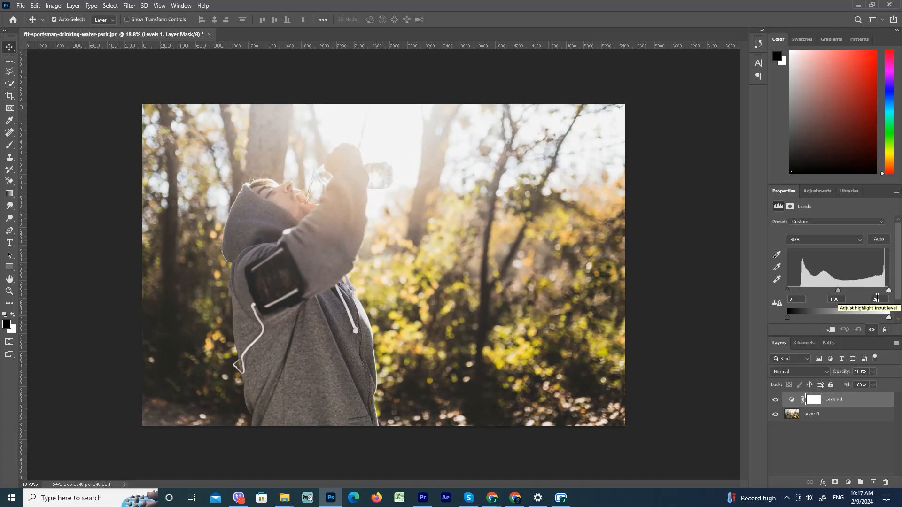
{"action": "mouse_move", "coordinate": [838, 290]}
{"action": "left_mouse_down"}
{"action": "mouse_move", "coordinate": [857, 293]}
{"action": "mouse_move", "coordinate": [824, 291]}
{"action": "mouse_move", "coordinate": [839, 293]}
{"action": "left_mouse_up"}
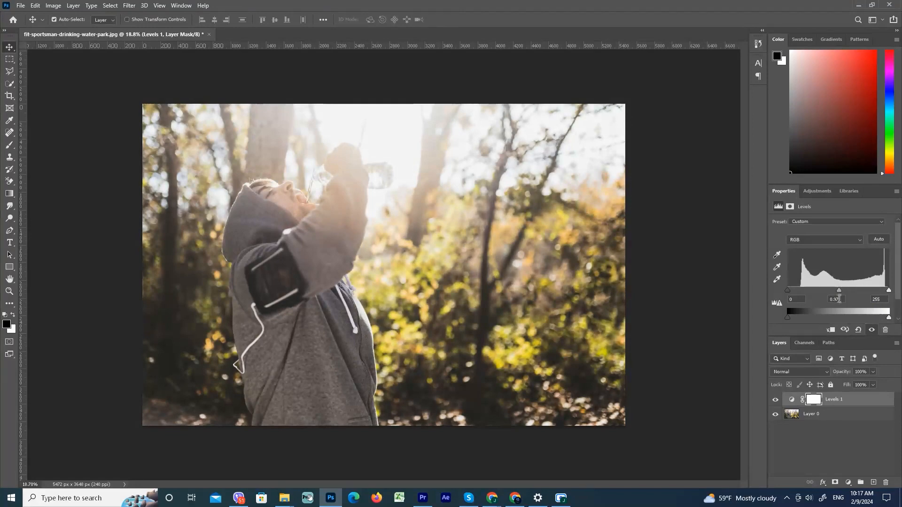
- Set the Levels inputs to 32 for shadows, 0.93 for midtones and 246 for highlights, comparing the photo with and without the adjustment
{"action": "left_click", "coordinate": [791, 399]}
{"action": "left_click", "coordinate": [775, 402]}
{"action": "left_click", "coordinate": [775, 402]}
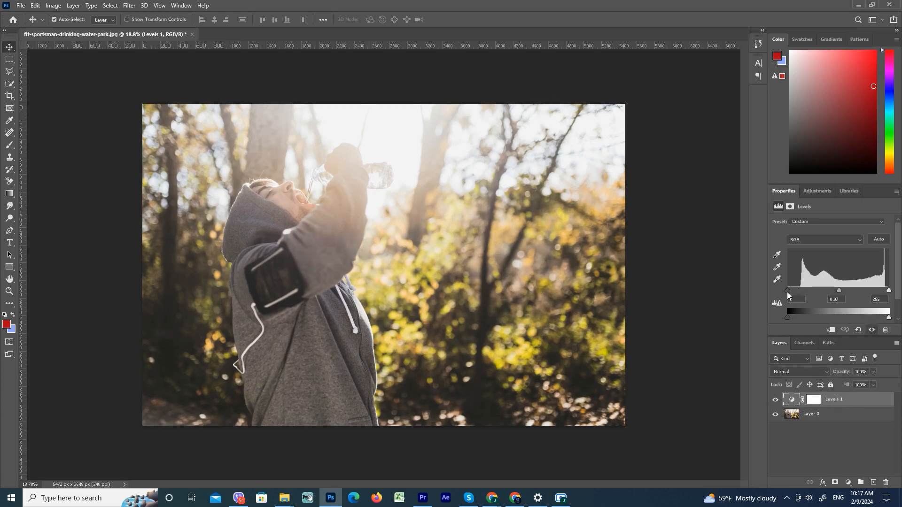
{"action": "left_click_drag", "start_coordinate": [787, 291], "coordinate": [799, 293]}
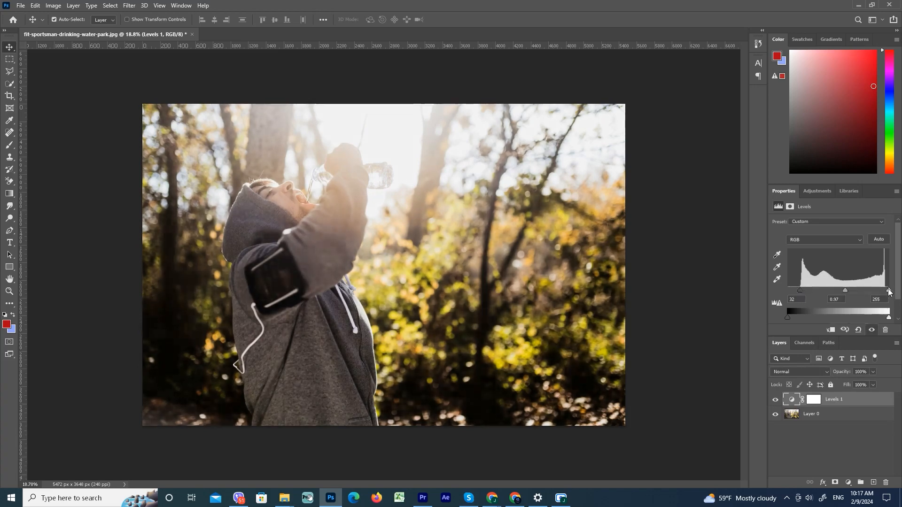
{"action": "left_click_drag", "start_coordinate": [888, 292], "coordinate": [886, 295]}
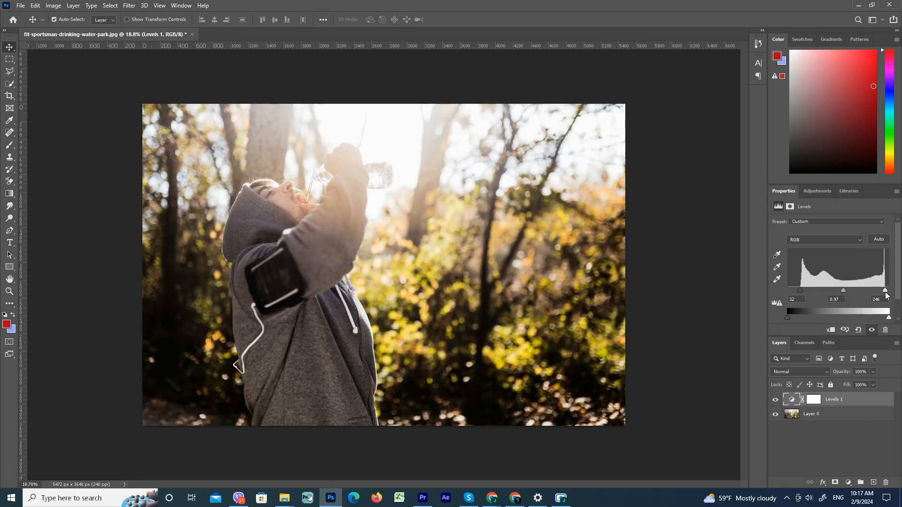
{"action": "left_click_drag", "start_coordinate": [843, 291], "coordinate": [841, 291]}
{"action": "left_click_drag", "start_coordinate": [845, 293], "coordinate": [845, 293]}
{"action": "left_click", "coordinate": [775, 400]}
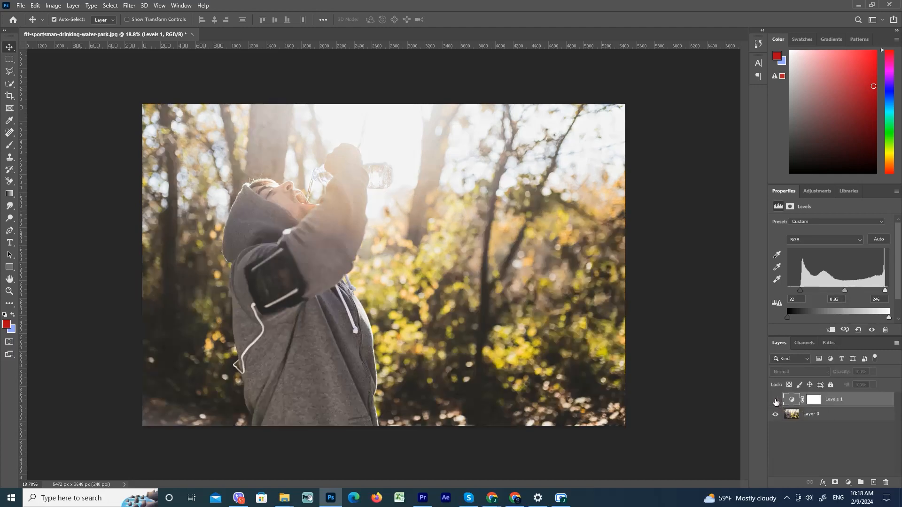
{"action": "left_click", "coordinate": [775, 400]}
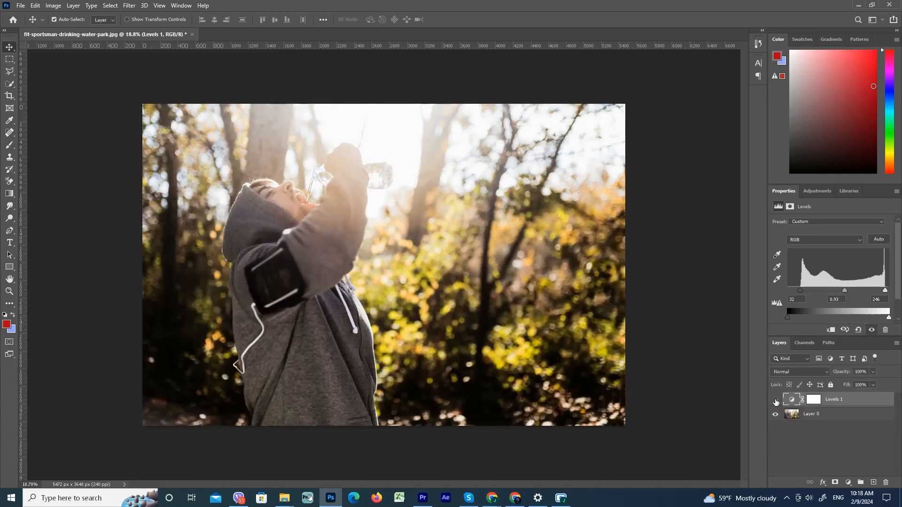
{"action": "left_click", "coordinate": [775, 400]}
{"action": "left_click", "coordinate": [776, 400]}
- Open closeup-shot-monarch-butterfly-purple-flowers.jpg and unlock its Background layer
{"action": "mouse_move", "coordinate": [286, 506]}
{"action": "left_click", "coordinate": [233, 459]}
{"action": "left_click", "coordinate": [174, 123]}
{"action": "key", "text": "Return"}
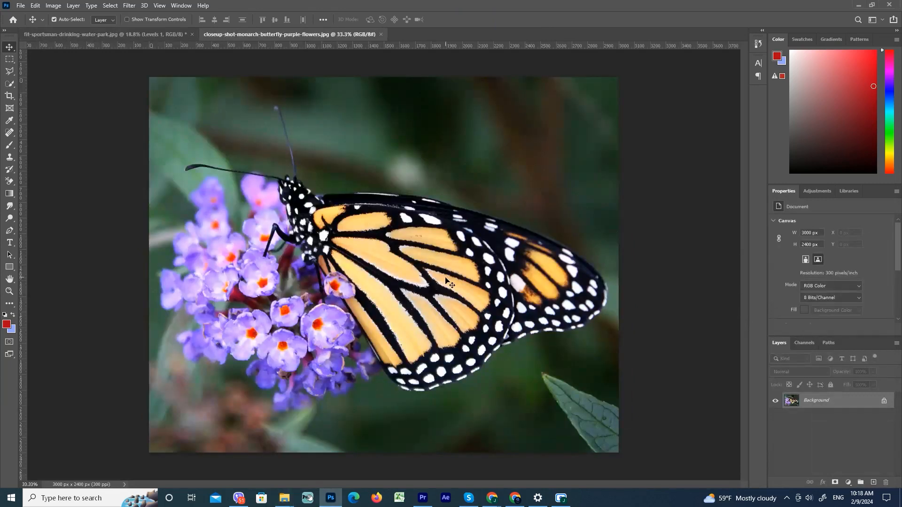
{"action": "left_click", "coordinate": [884, 402]}
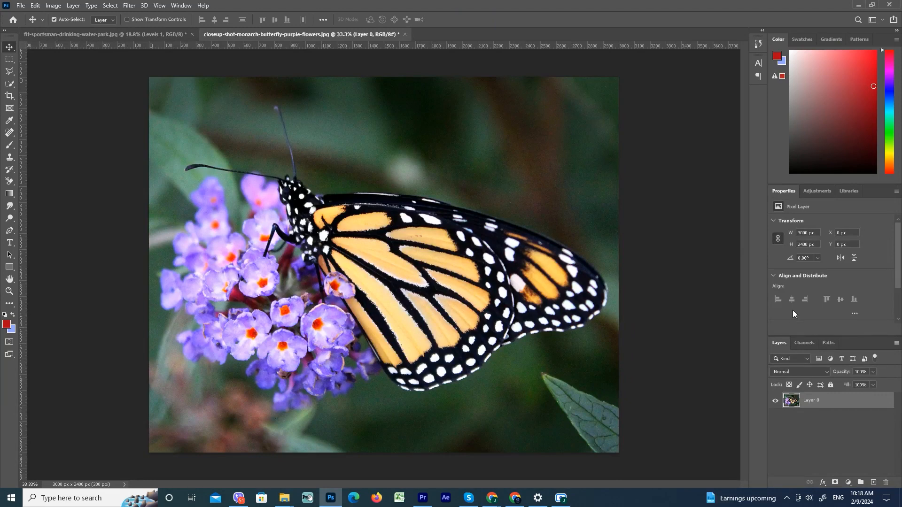
- Add a Vibrance adjustment layer above the butterfly photo, trying Saturation at +100 and resetting it to 0
{"action": "left_click", "coordinate": [816, 190]}
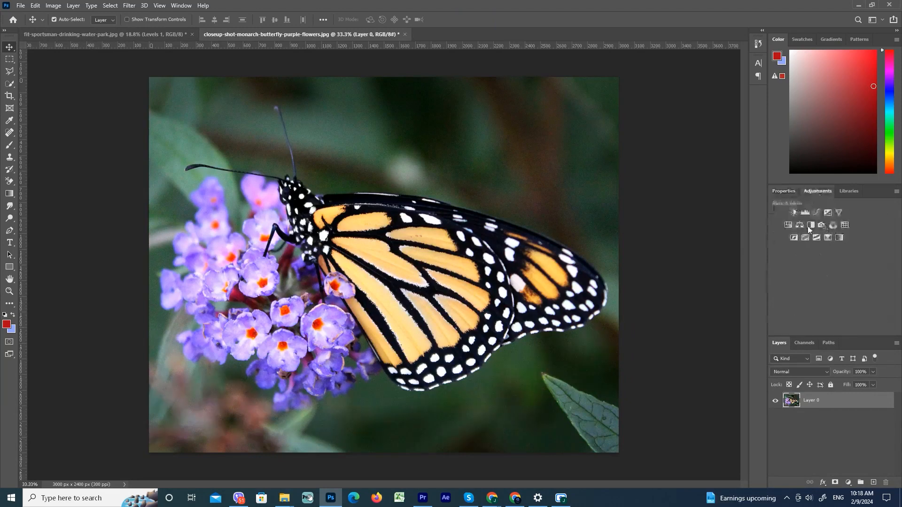
{"action": "left_click", "coordinate": [839, 213]}
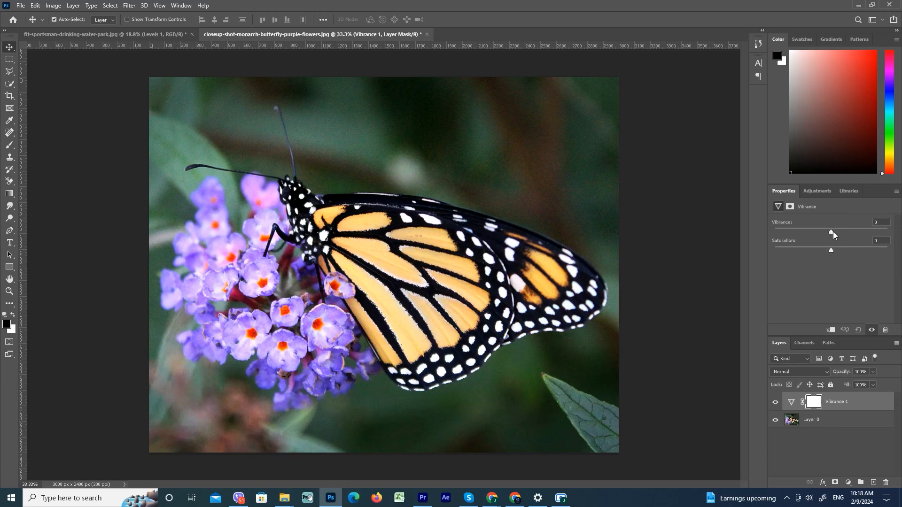
{"action": "left_click_drag", "start_coordinate": [831, 248], "coordinate": [888, 250]}
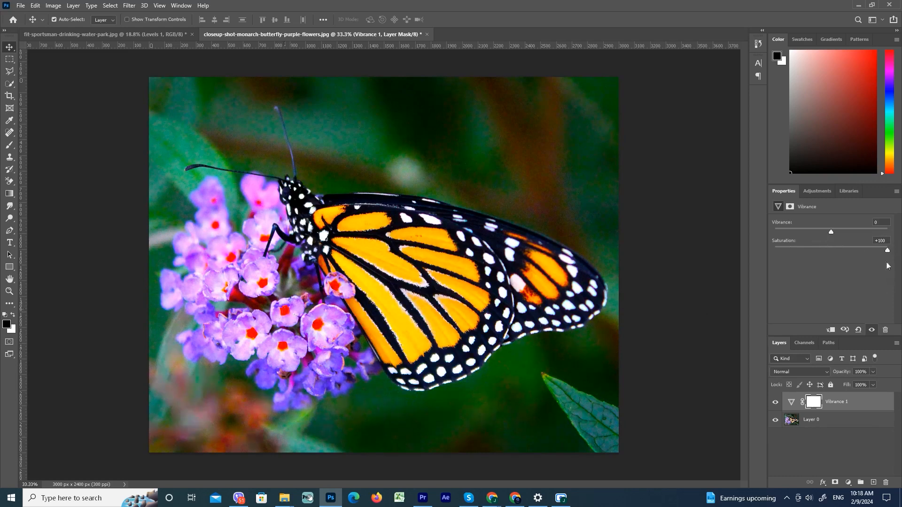
{"action": "left_click_drag", "start_coordinate": [887, 250], "coordinate": [831, 254]}
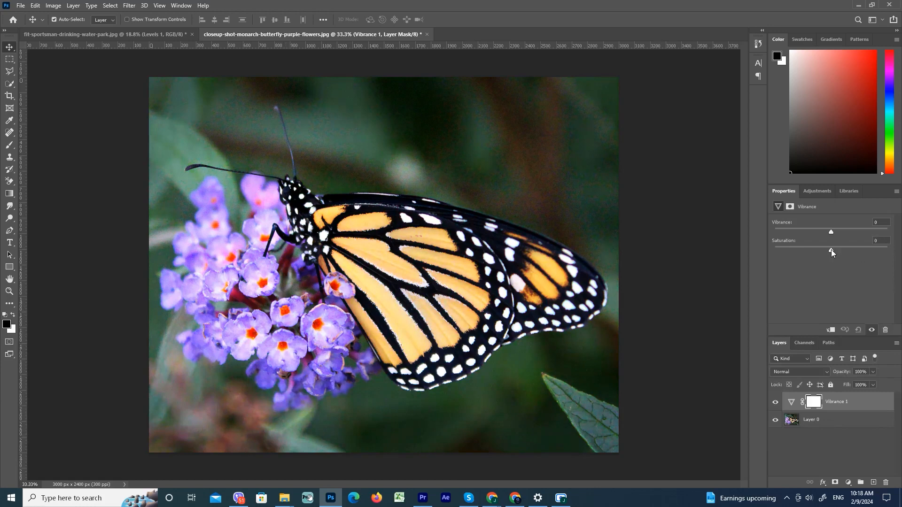
- Try Vibrance at -100 and +100, set it to +63, and compare the butterfly photo with and without the adjustment
{"action": "left_click_drag", "start_coordinate": [831, 233], "coordinate": [763, 236]}
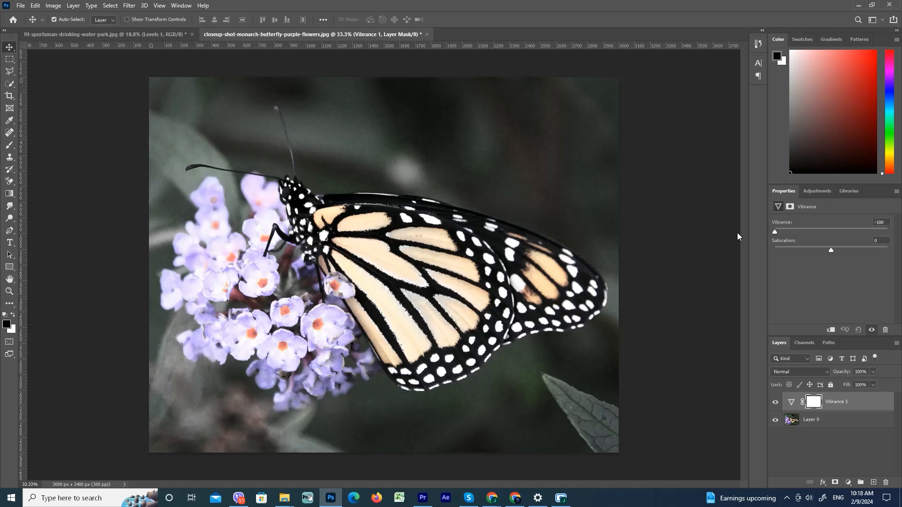
{"action": "left_click_drag", "start_coordinate": [888, 235], "coordinate": [891, 234]}
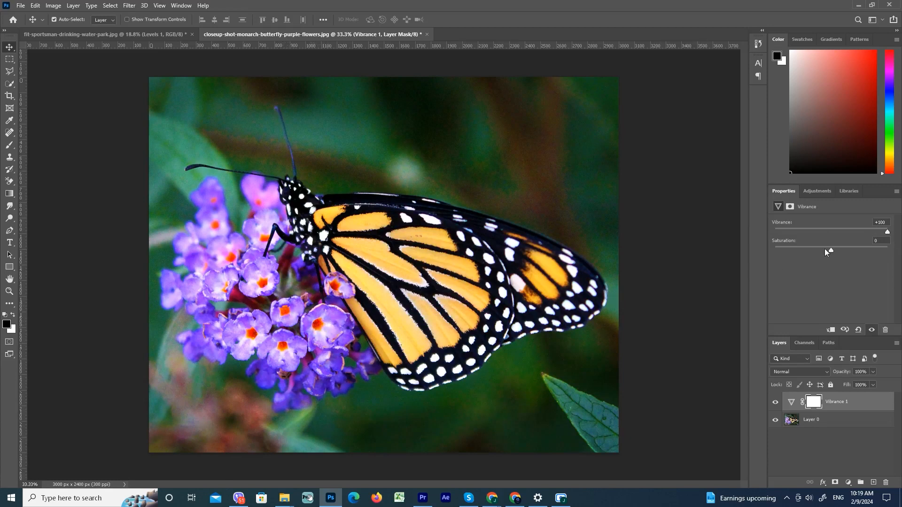
{"action": "left_click_drag", "start_coordinate": [888, 234], "coordinate": [868, 239]}
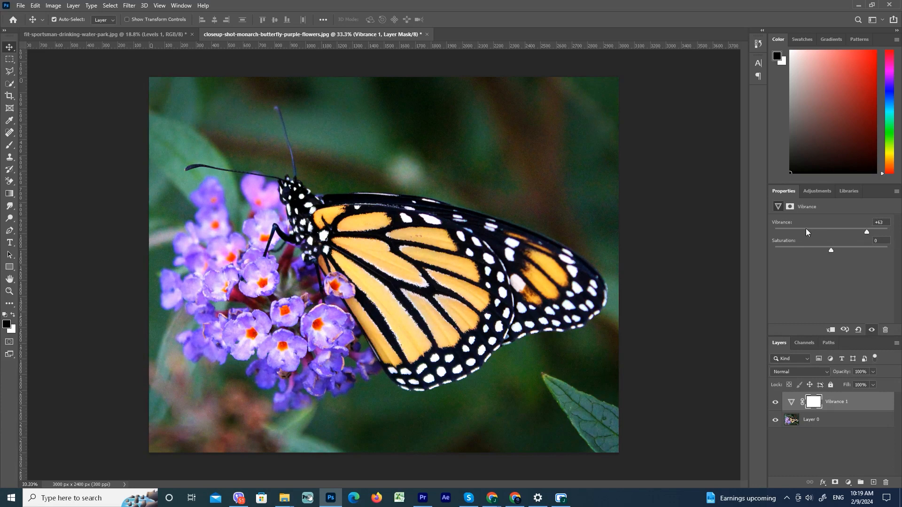
{"action": "left_click", "coordinate": [791, 402]}
{"action": "left_click", "coordinate": [775, 402]}
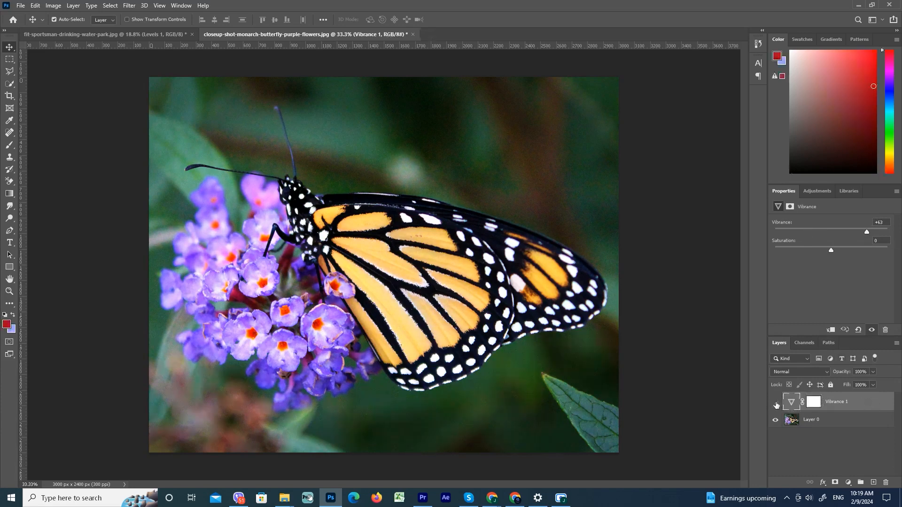
{"action": "left_click", "coordinate": [775, 403]}
{"action": "left_click", "coordinate": [776, 403]}
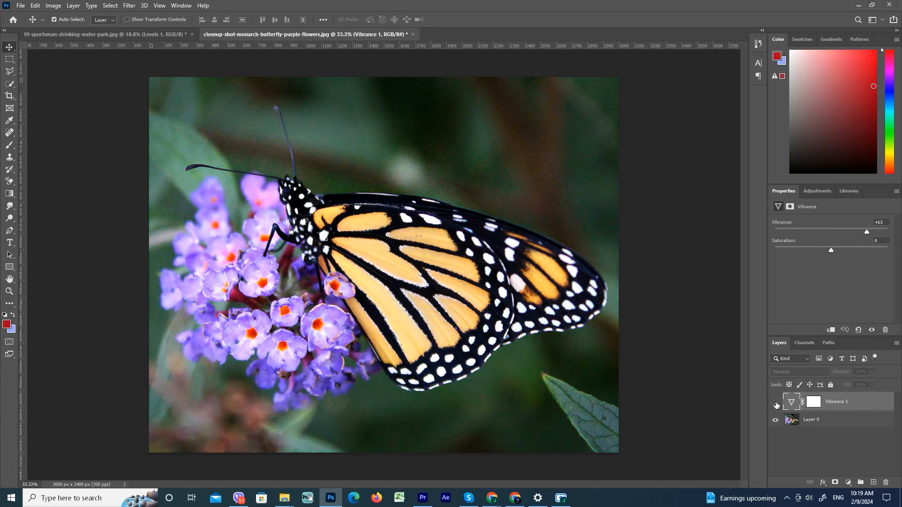
{"action": "left_click", "coordinate": [775, 403]}
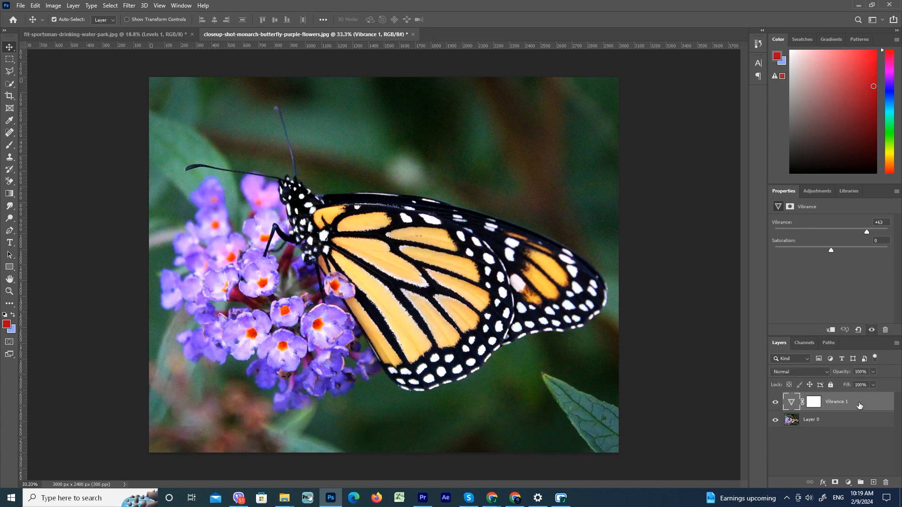